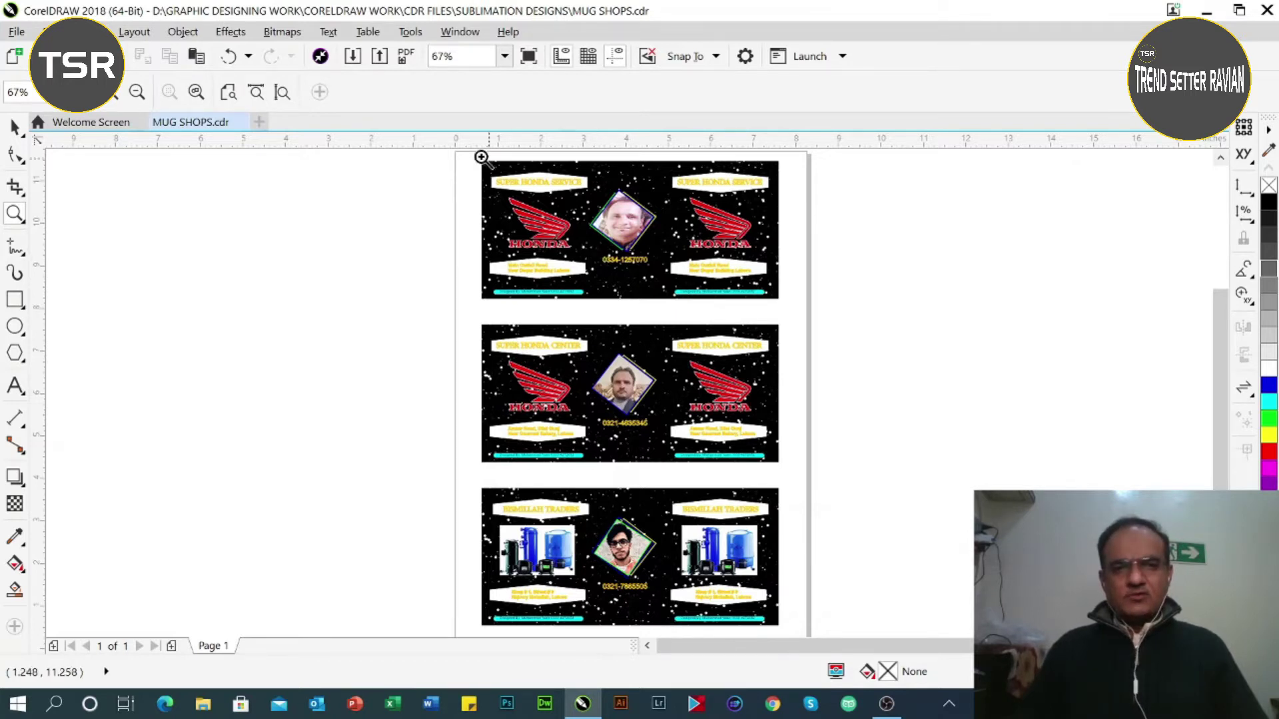
Examine the three mug designs up close, from the first Honda layout down to the Bismillah Traders layout
drag(467, 156, 799, 329)
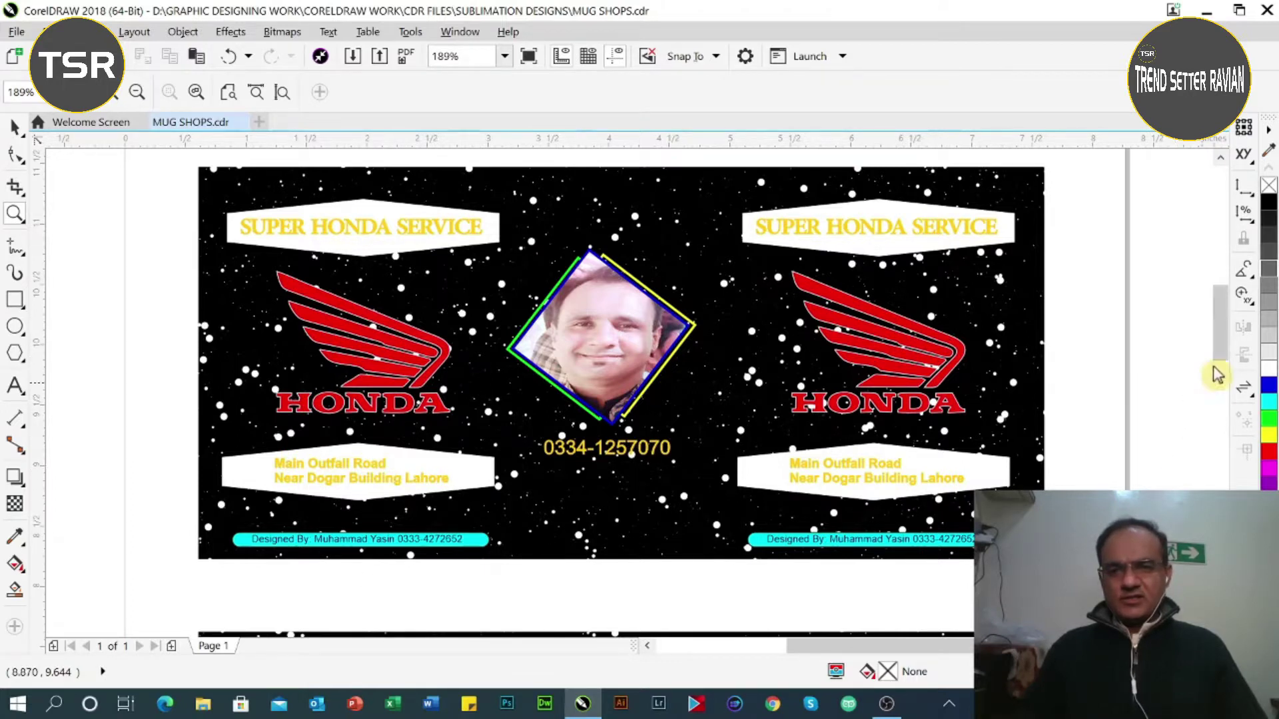
drag(1220, 325, 1222, 391)
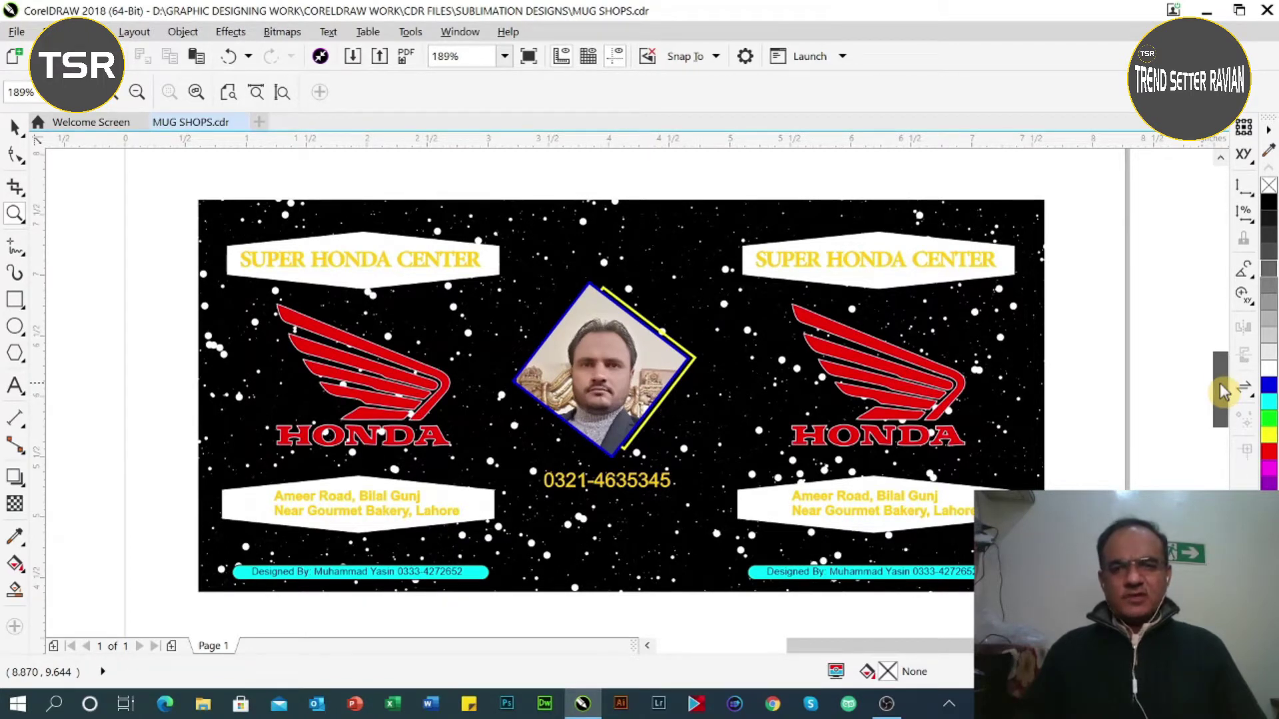
drag(1223, 391, 1223, 457)
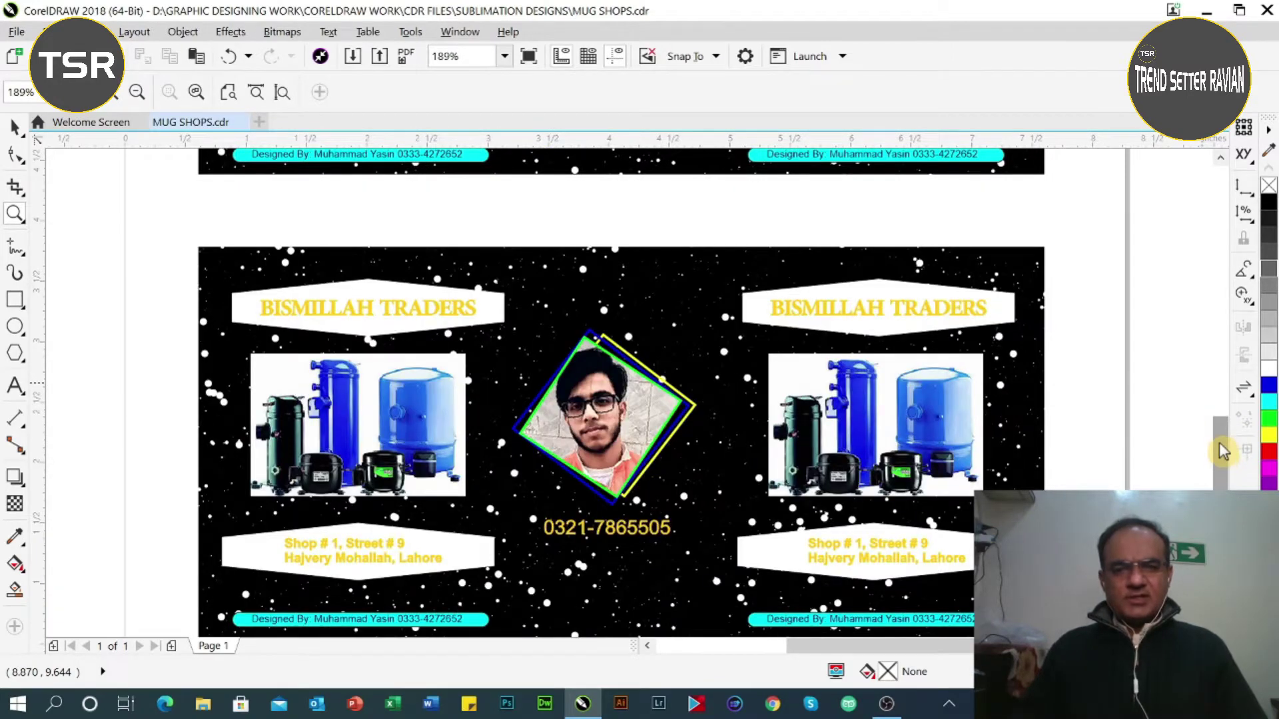
drag(1219, 445, 1219, 456)
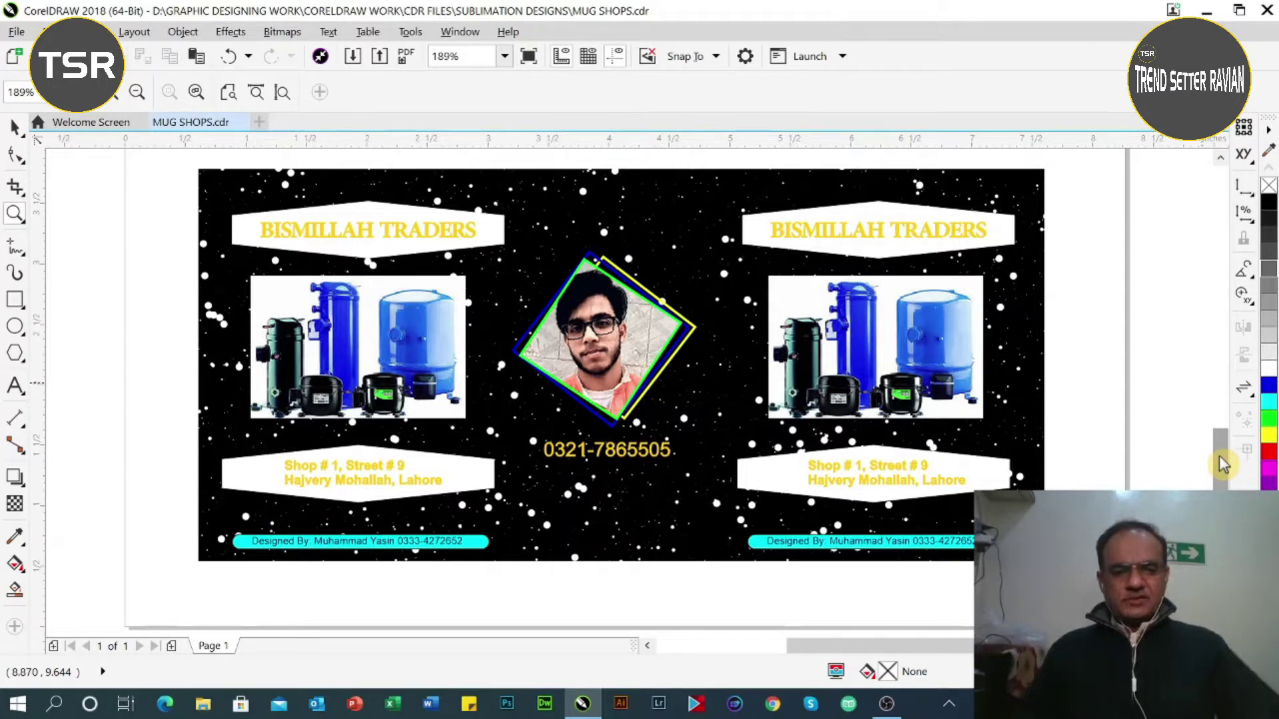
Close the document, reopen MUG SHOPS.cdr from the recent files and bring up its print settings
key(ctrl+F4)
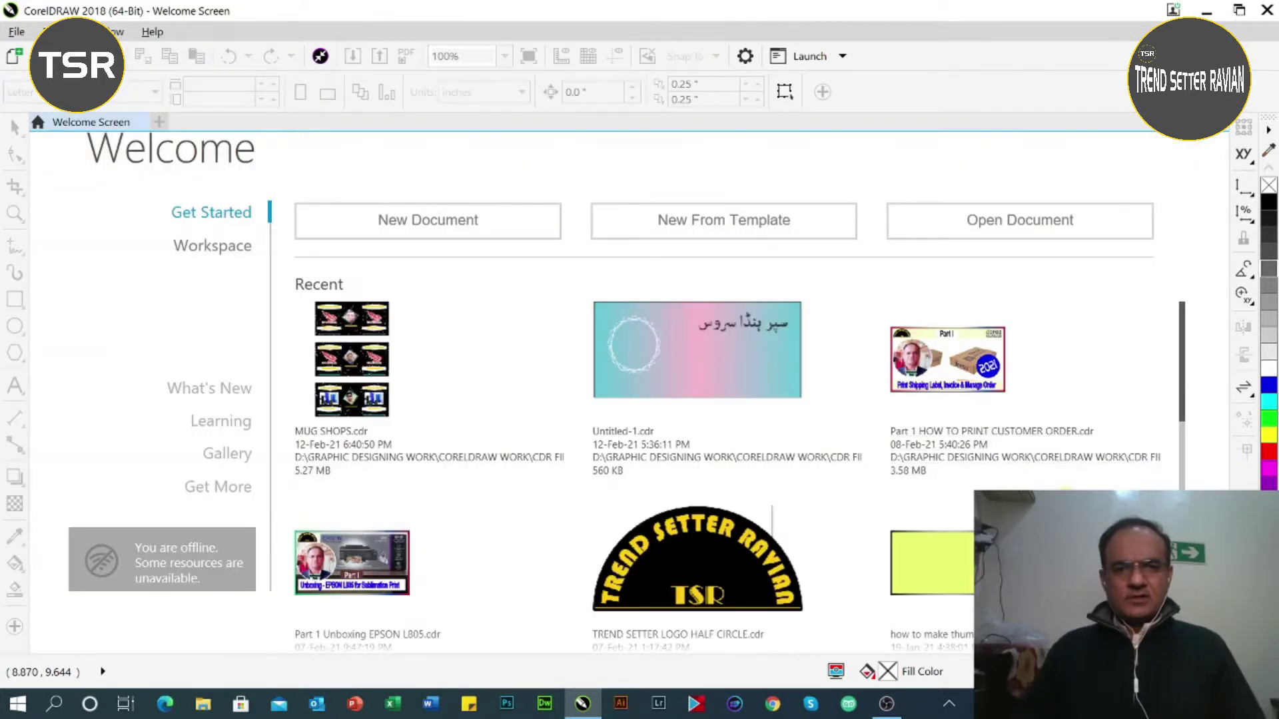
click(360, 371)
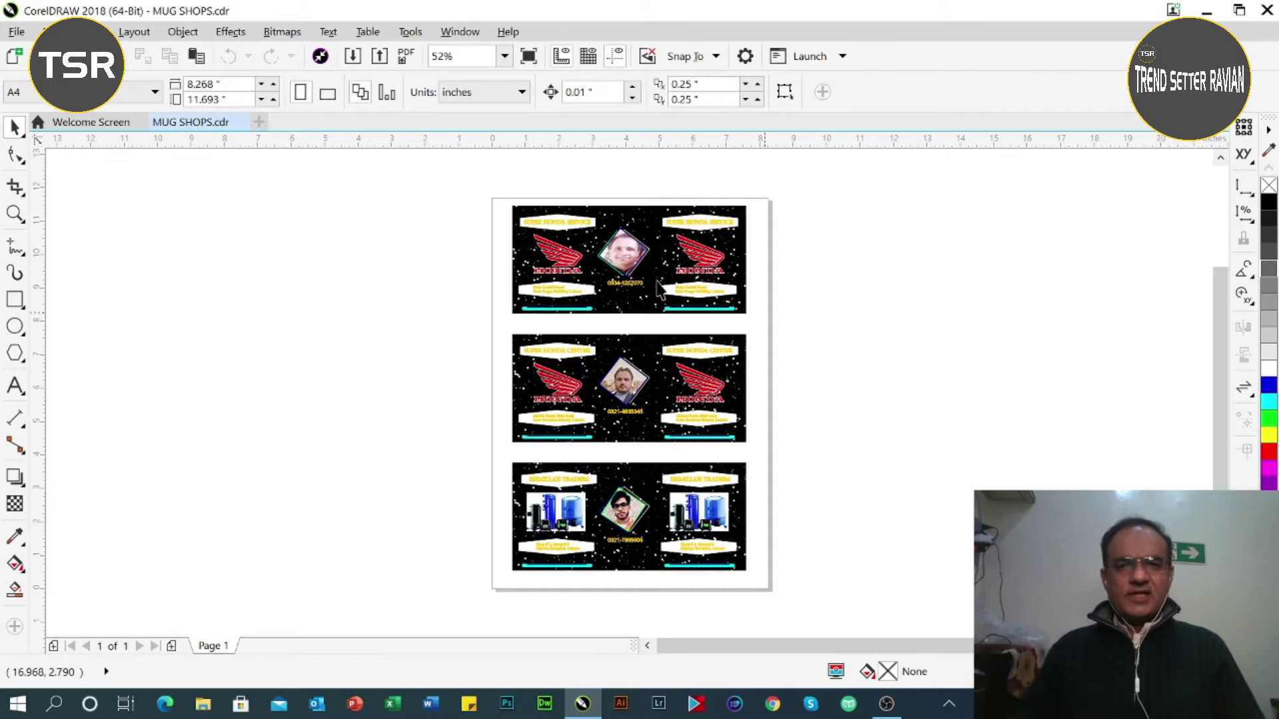
click(18, 36)
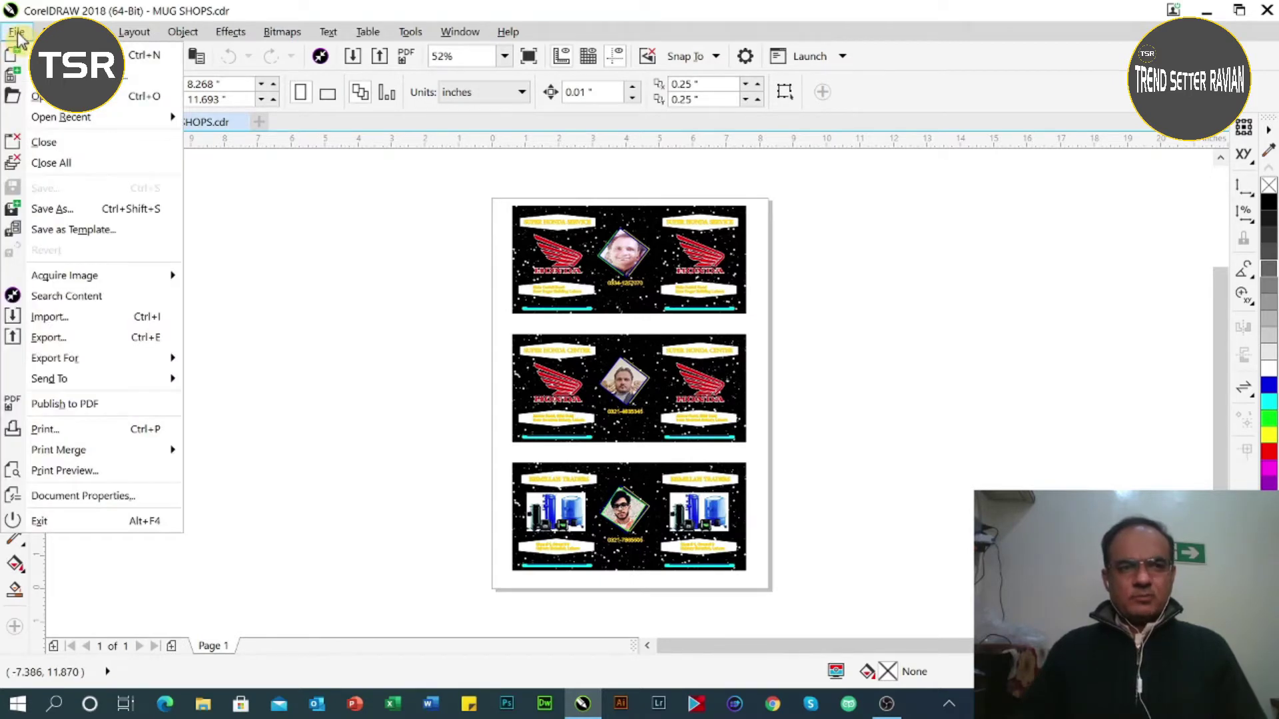
click(59, 433)
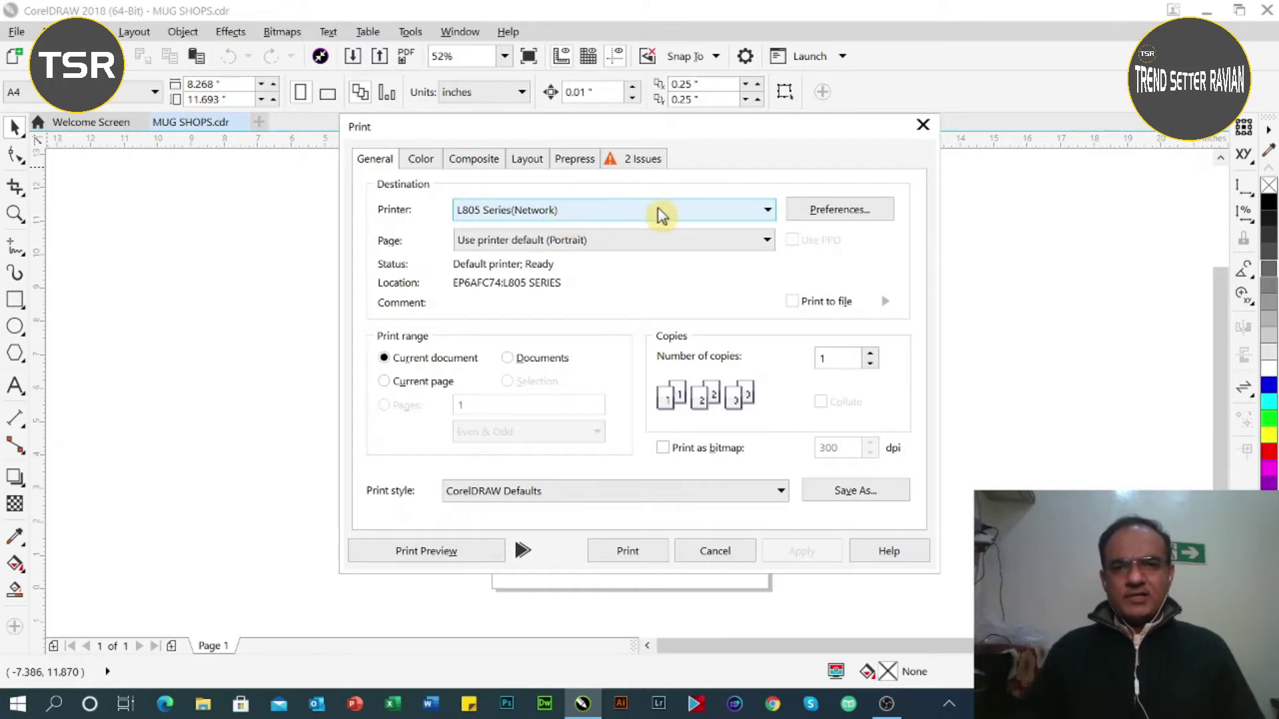
Review the print job's color, composite, layout and prepress settings, including the available color output modes
click(420, 164)
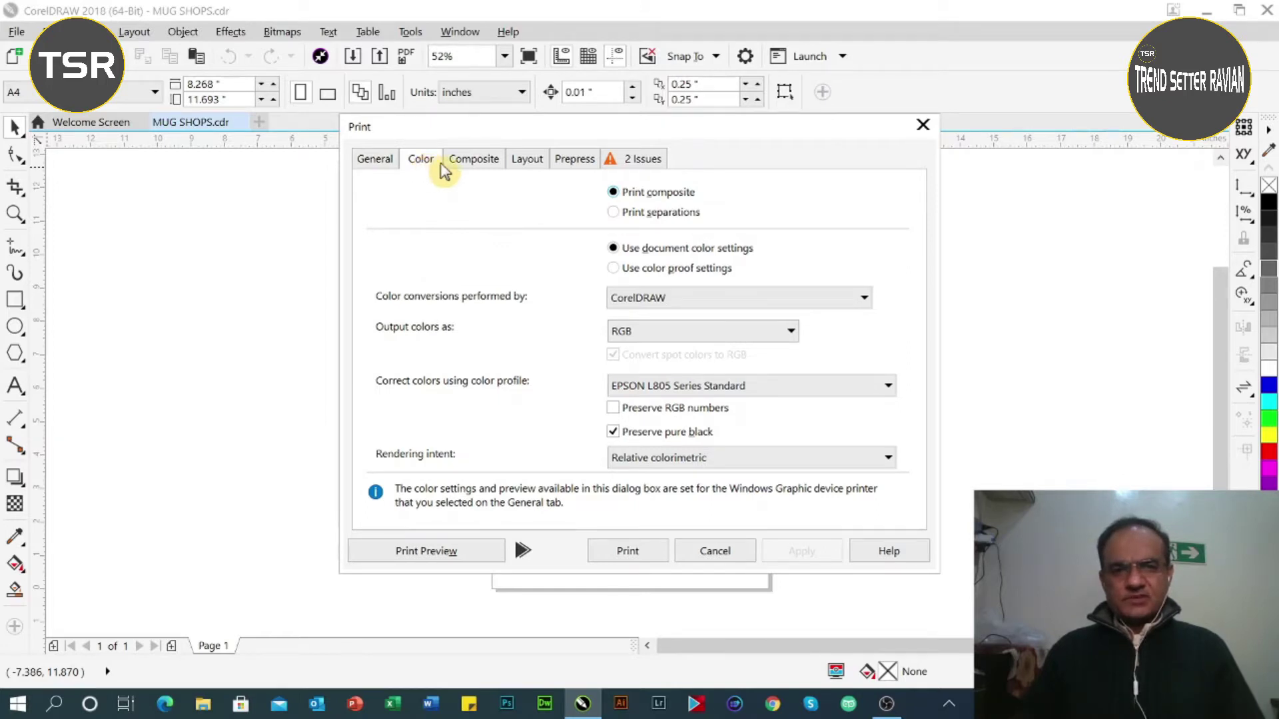
click(789, 333)
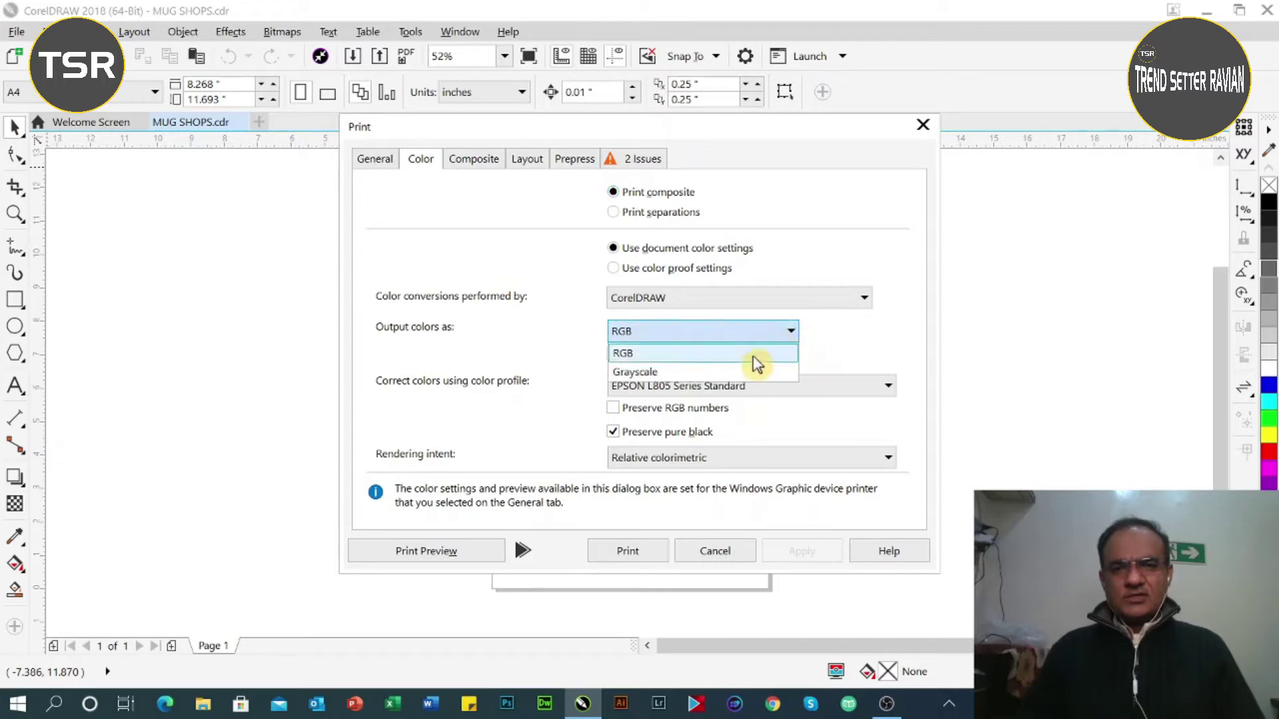
click(792, 333)
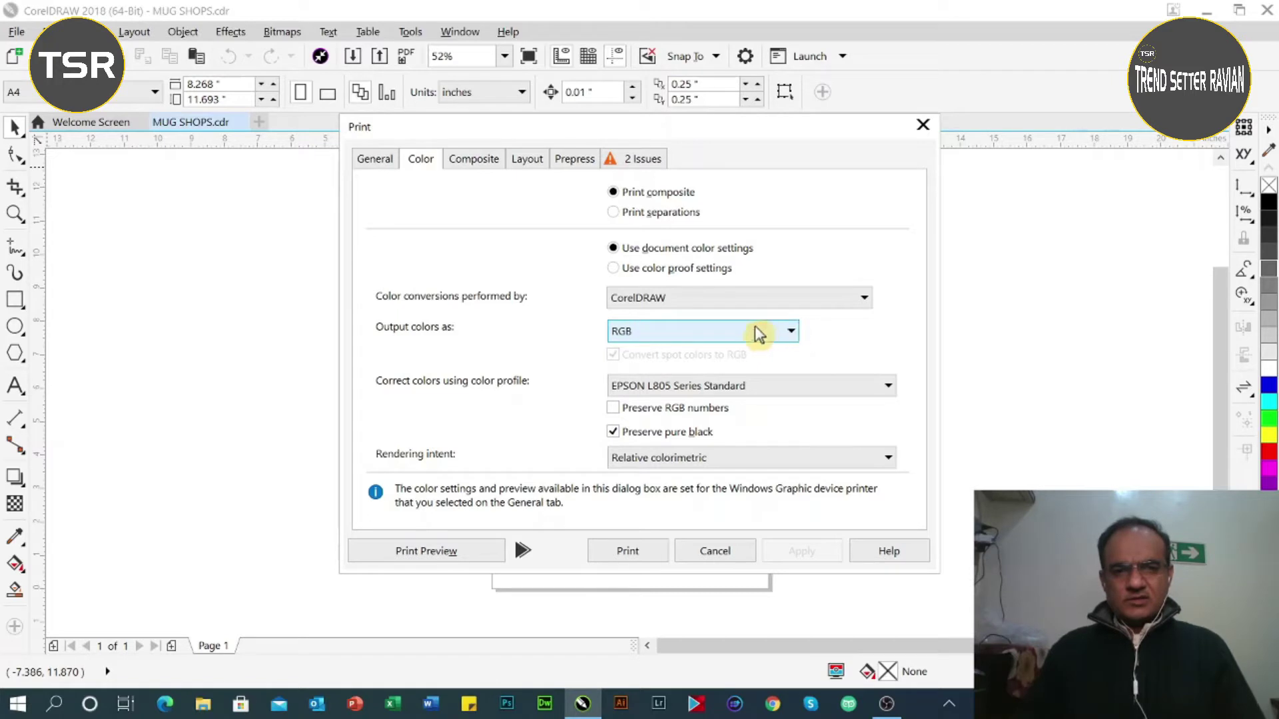
click(474, 164)
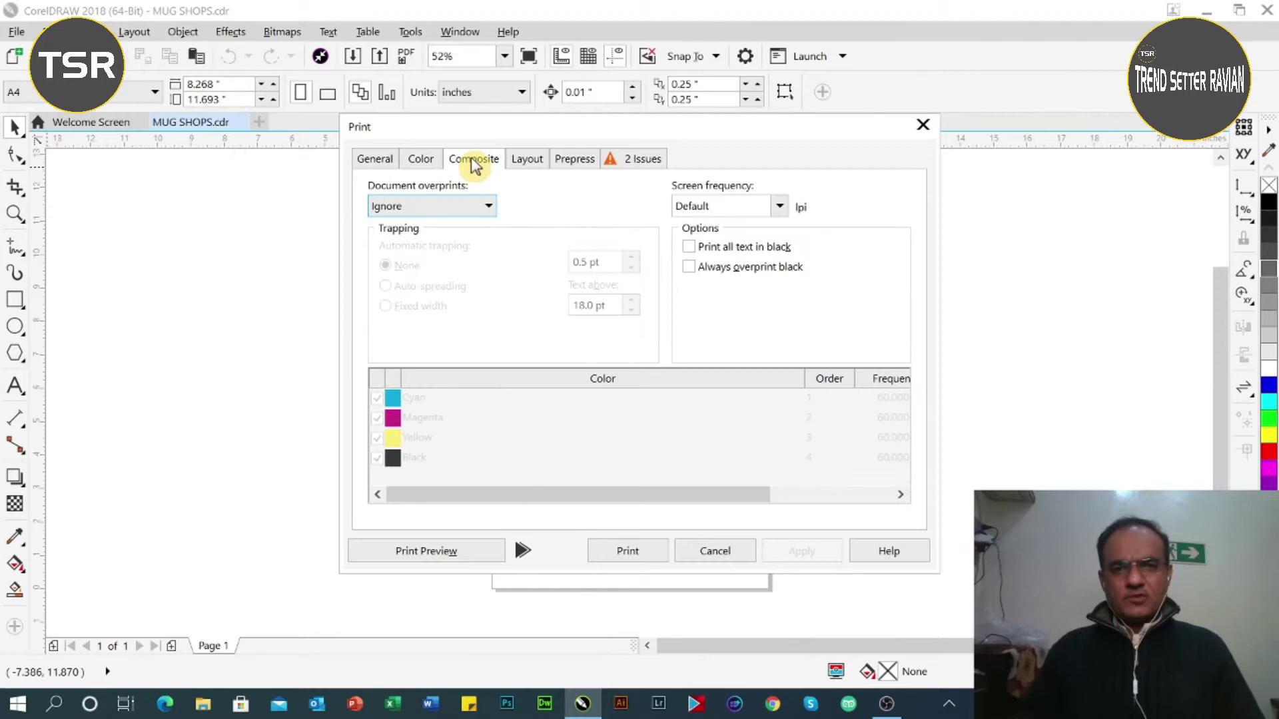
click(530, 165)
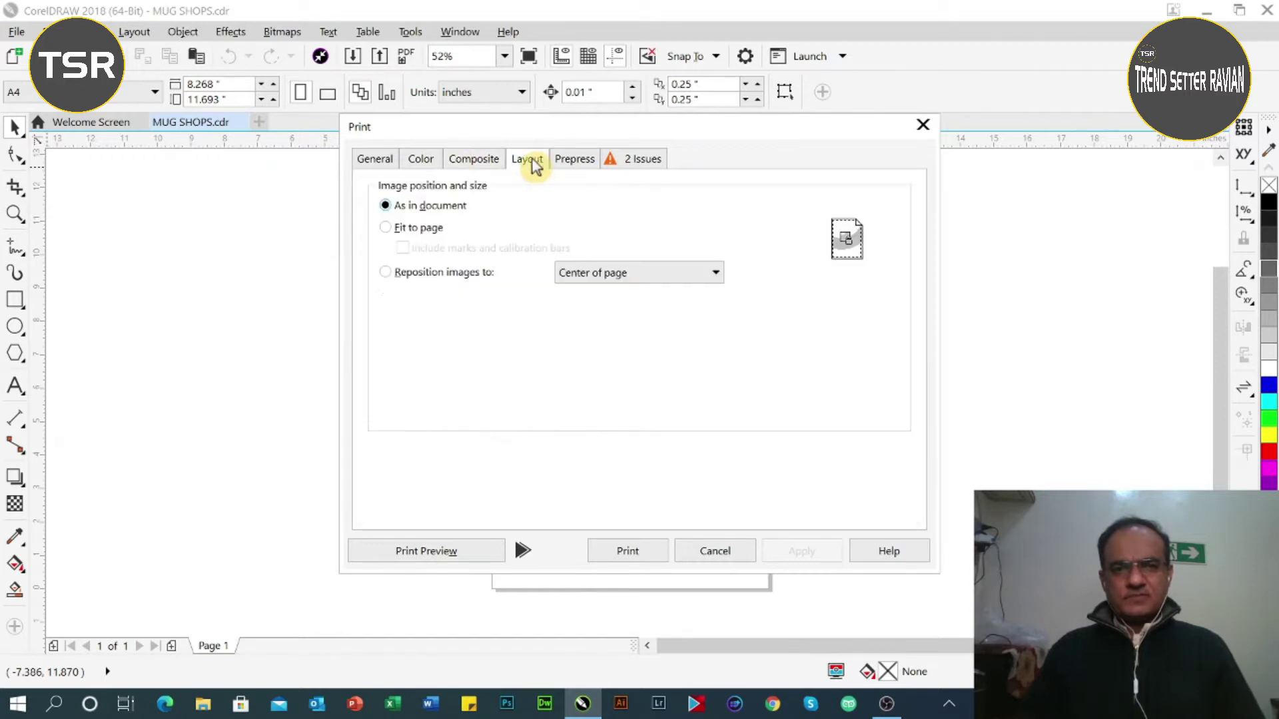
click(569, 165)
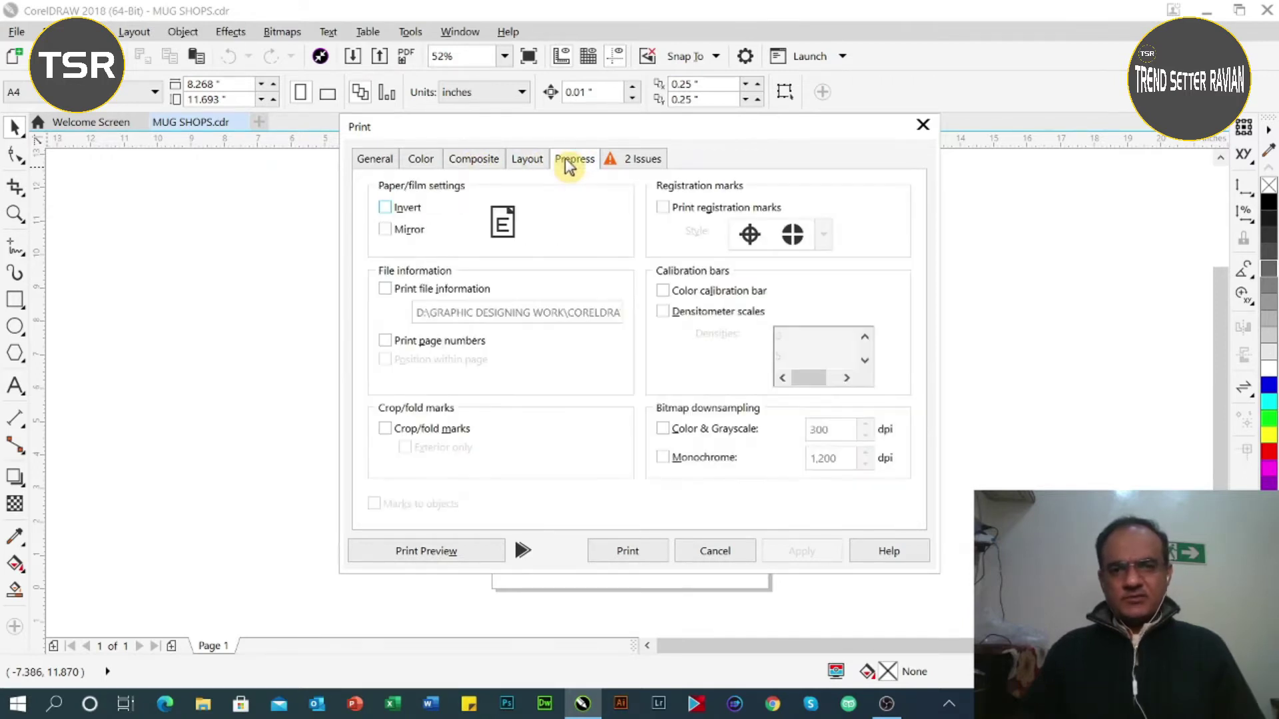
In the L805 printer preferences, set the document size to A4 210 x 297 mm, paper type to Epson Matte and quality to High
click(375, 167)
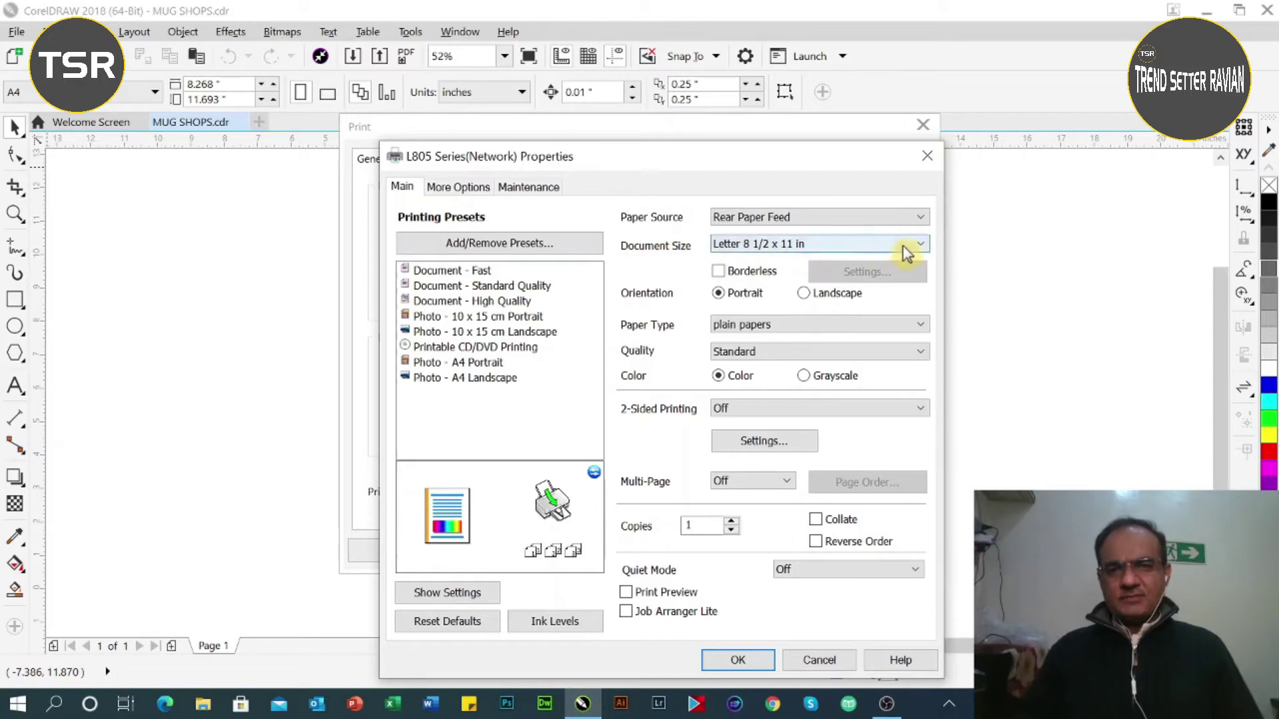
click(922, 245)
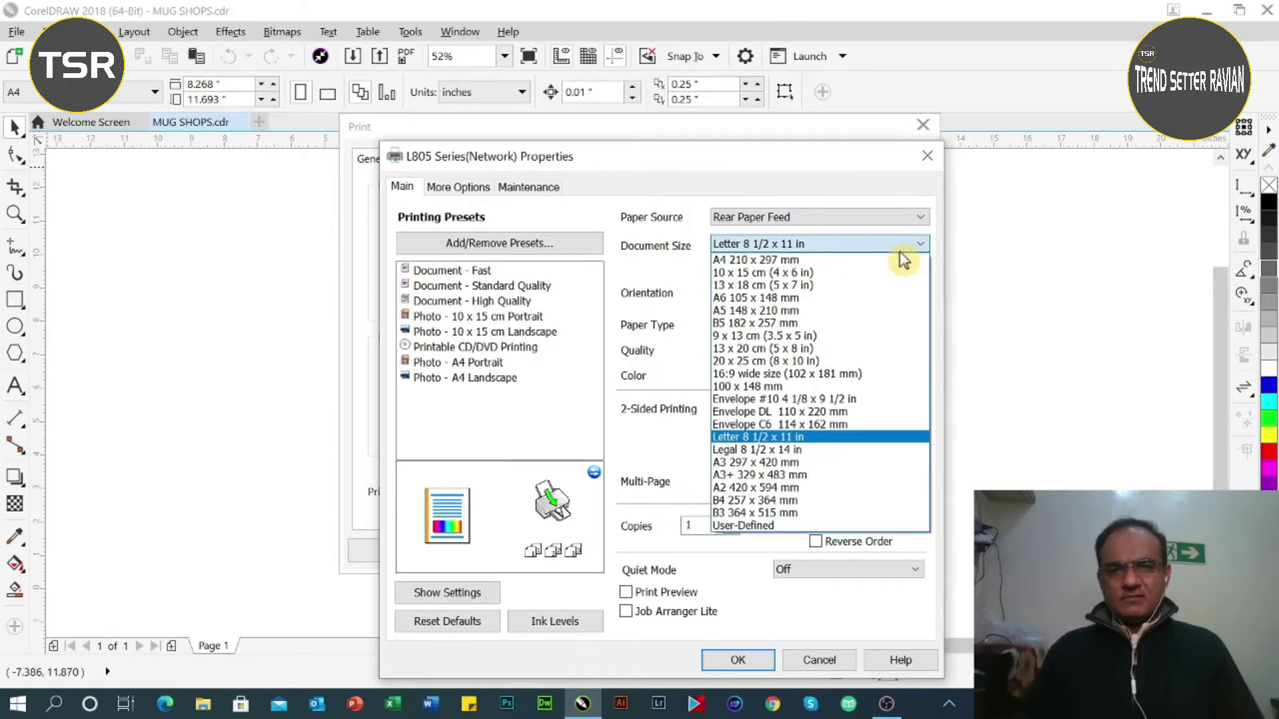
click(782, 262)
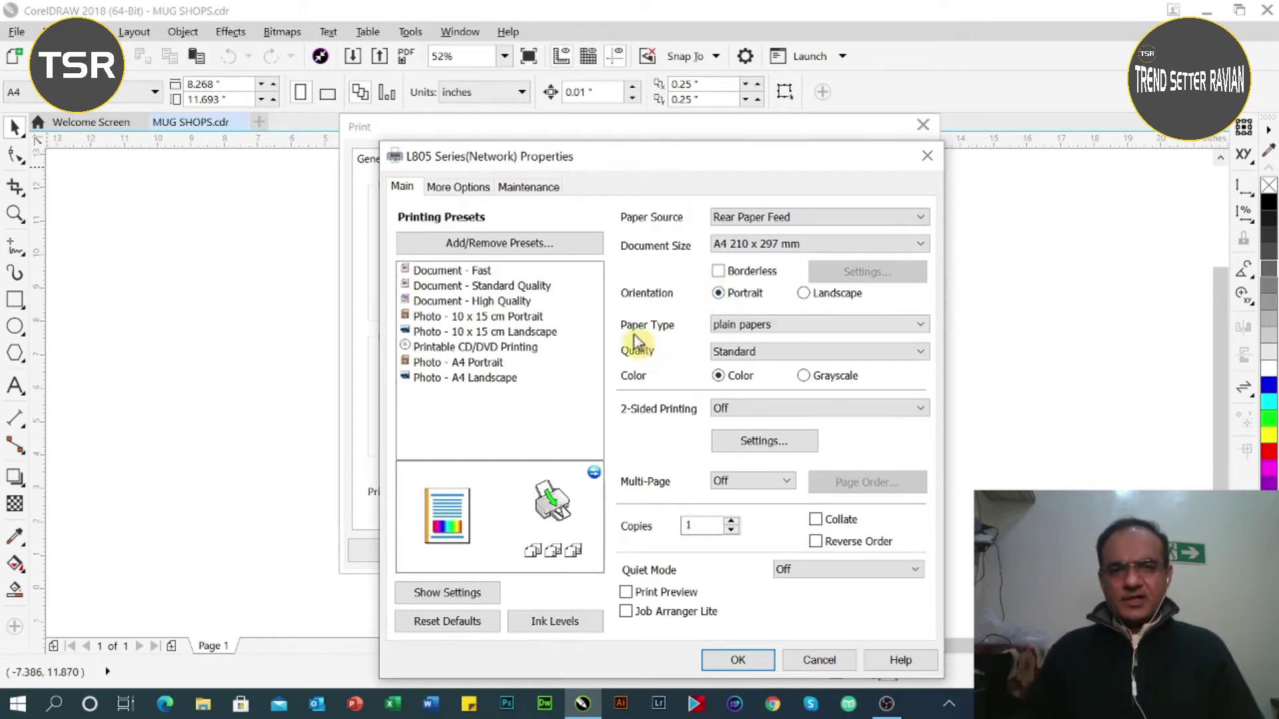
click(921, 327)
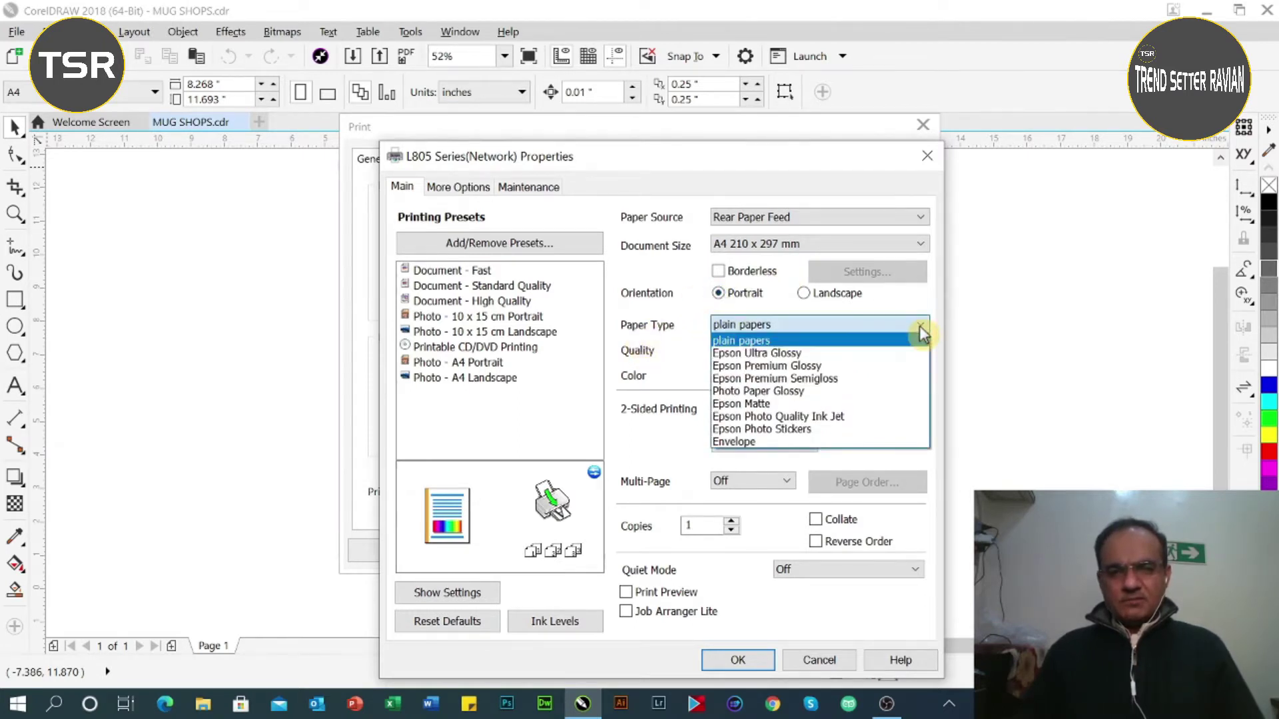
click(772, 404)
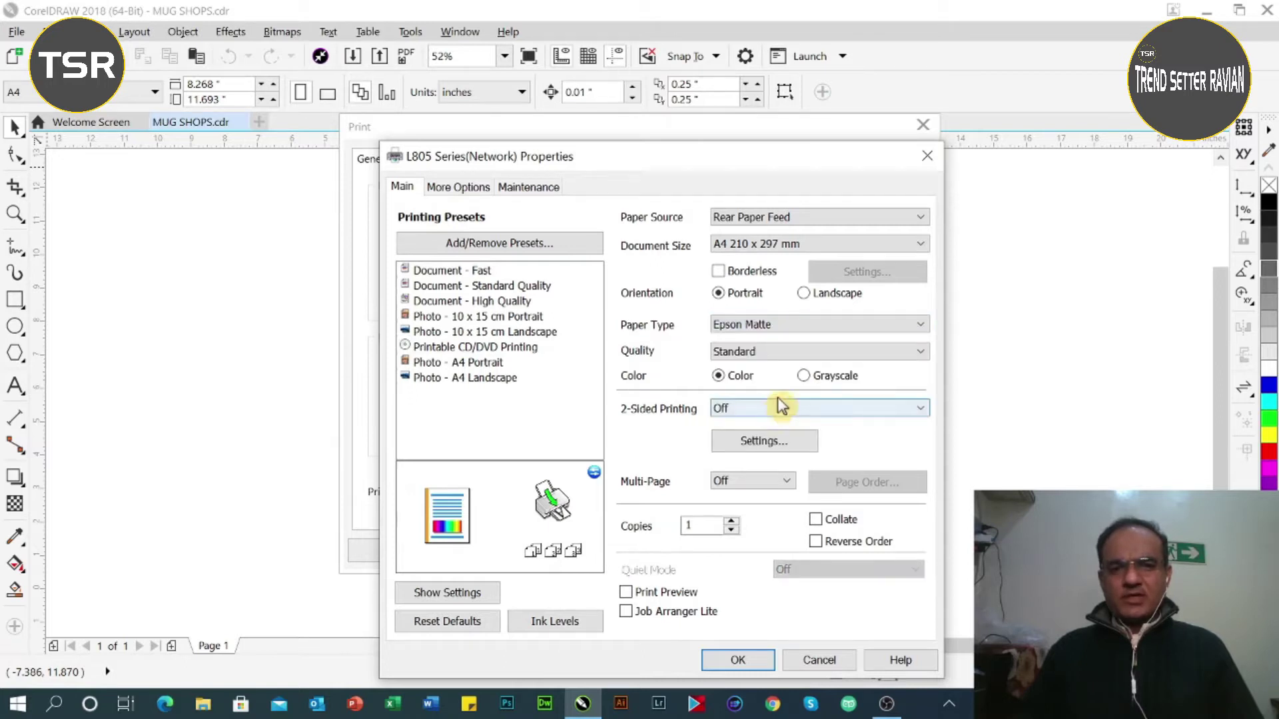
click(919, 352)
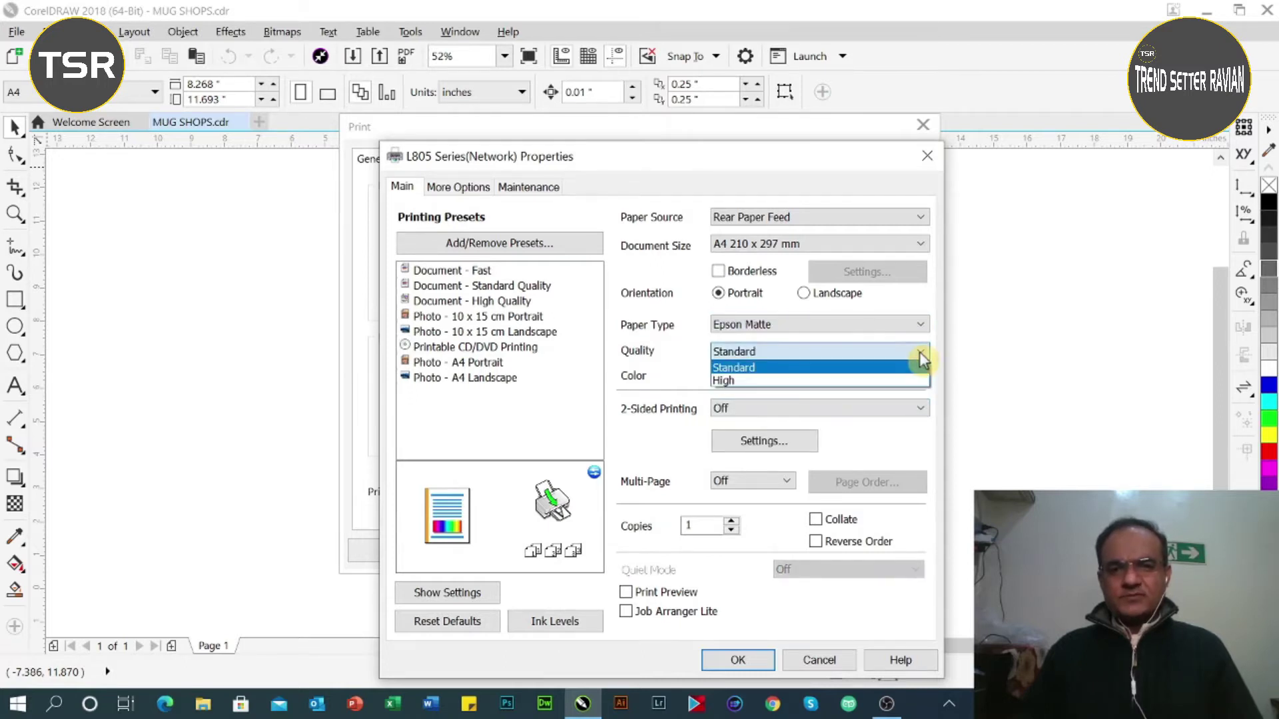
click(744, 391)
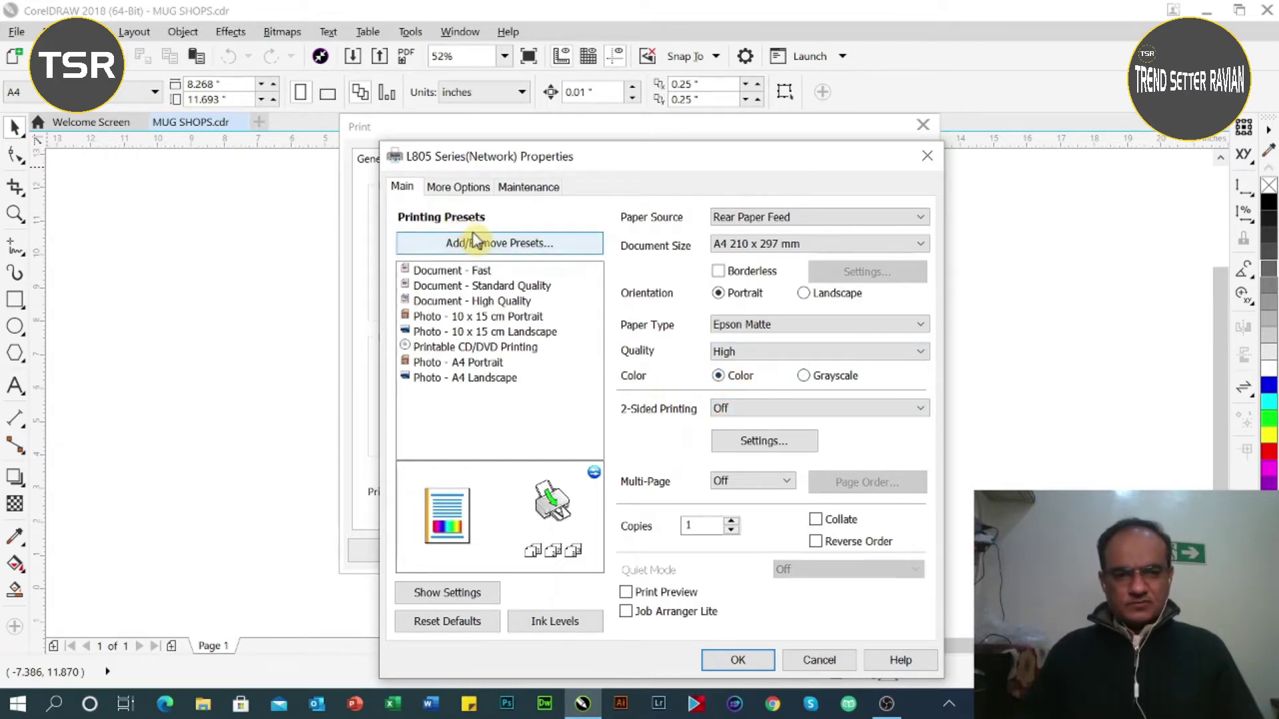
Enable the Mirror Image option in the printer's additional settings
click(478, 190)
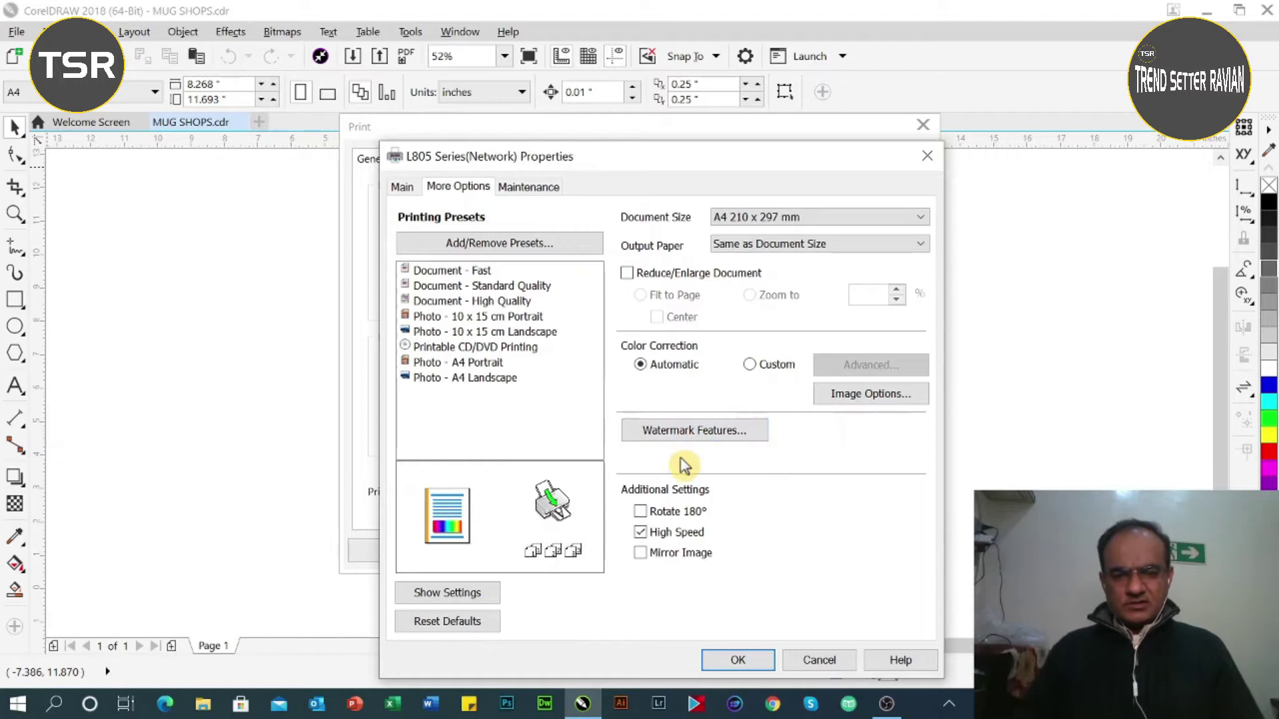
click(643, 558)
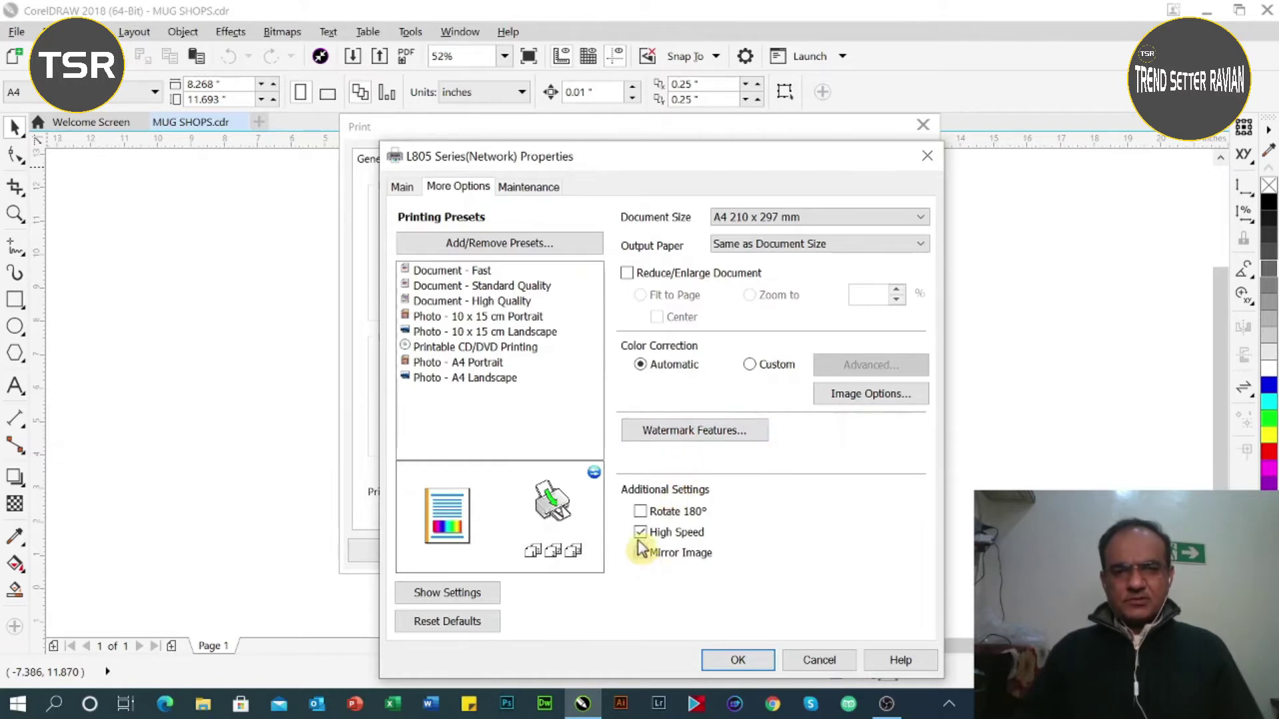
Check the printer's maintenance tools and recheck the paper, quality and additional print settings
click(540, 192)
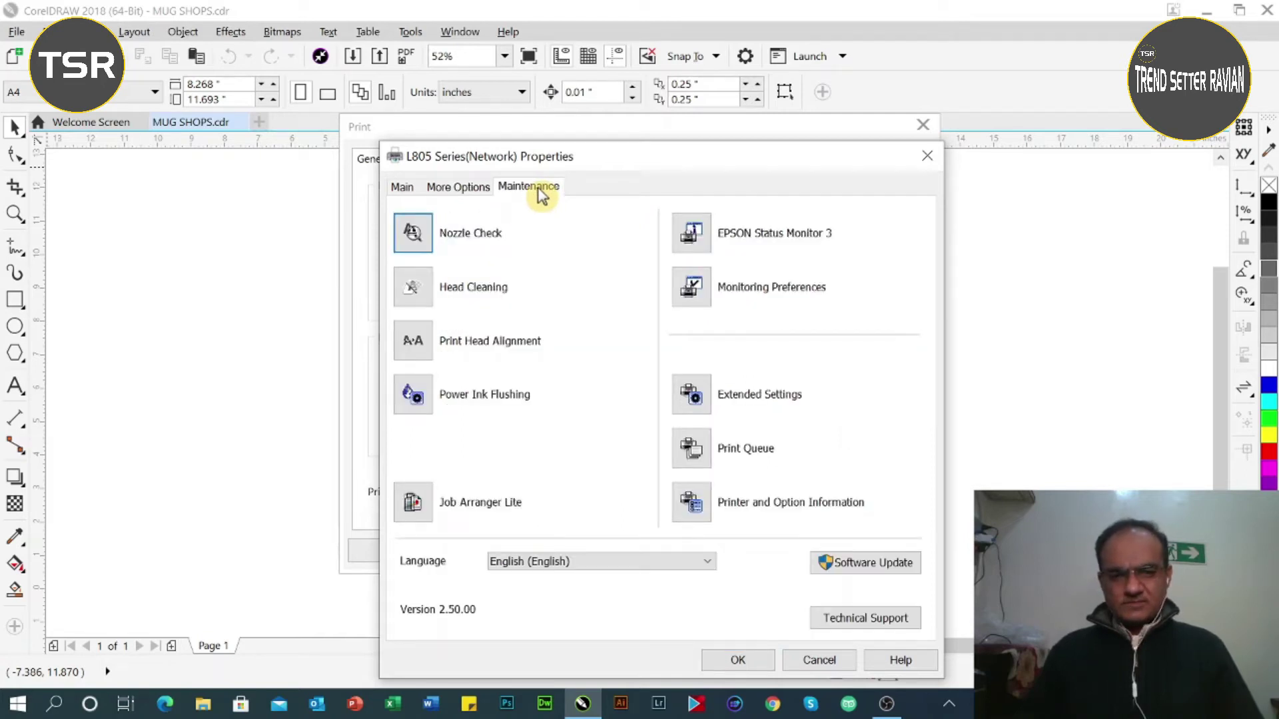
click(474, 189)
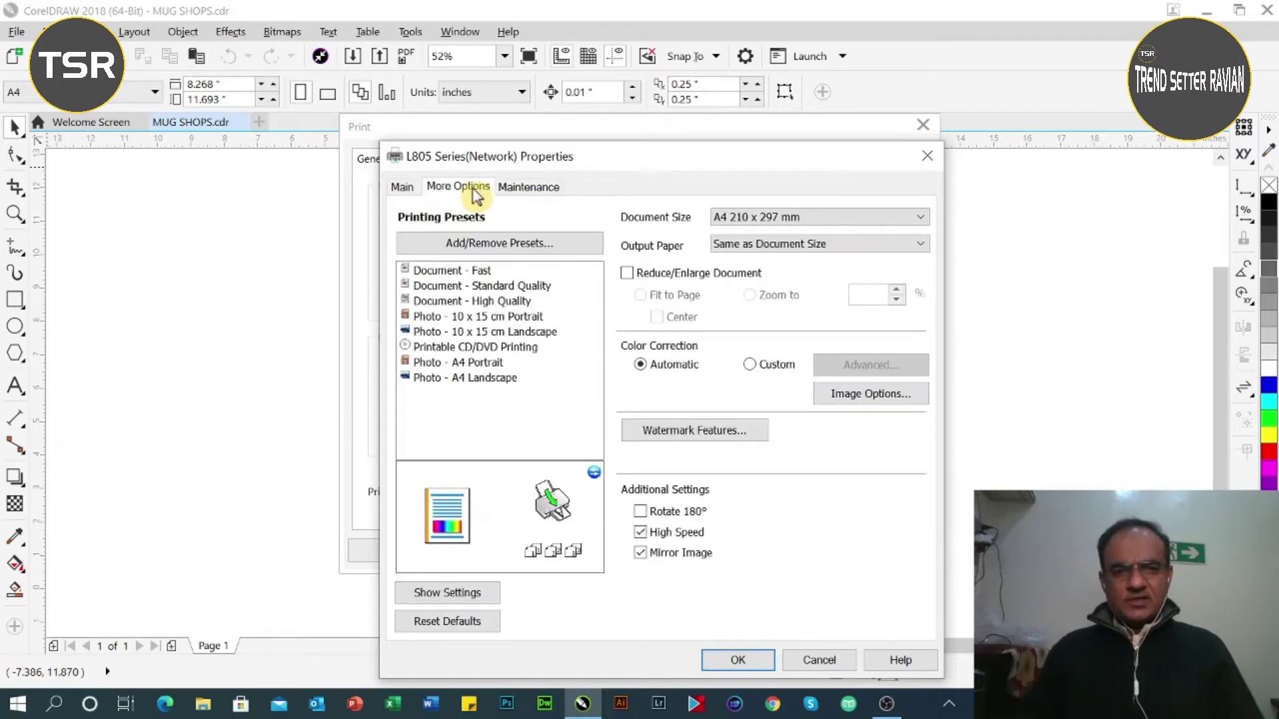
click(403, 188)
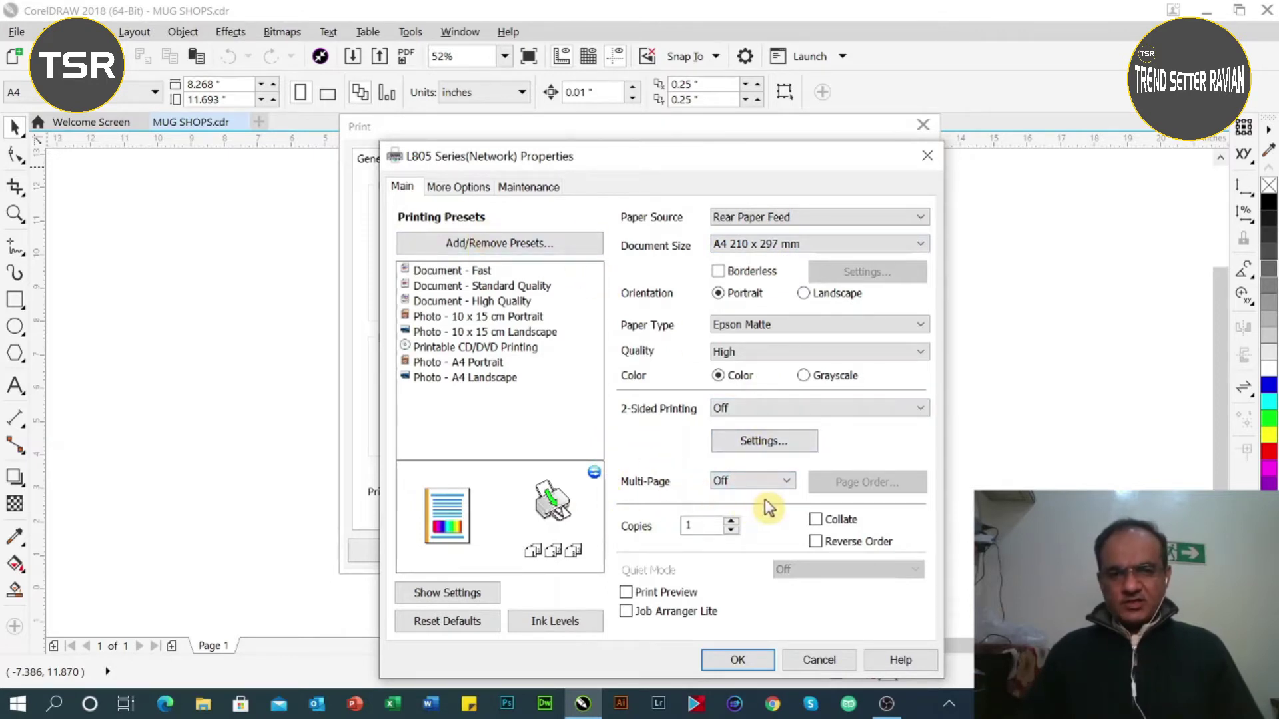
click(482, 189)
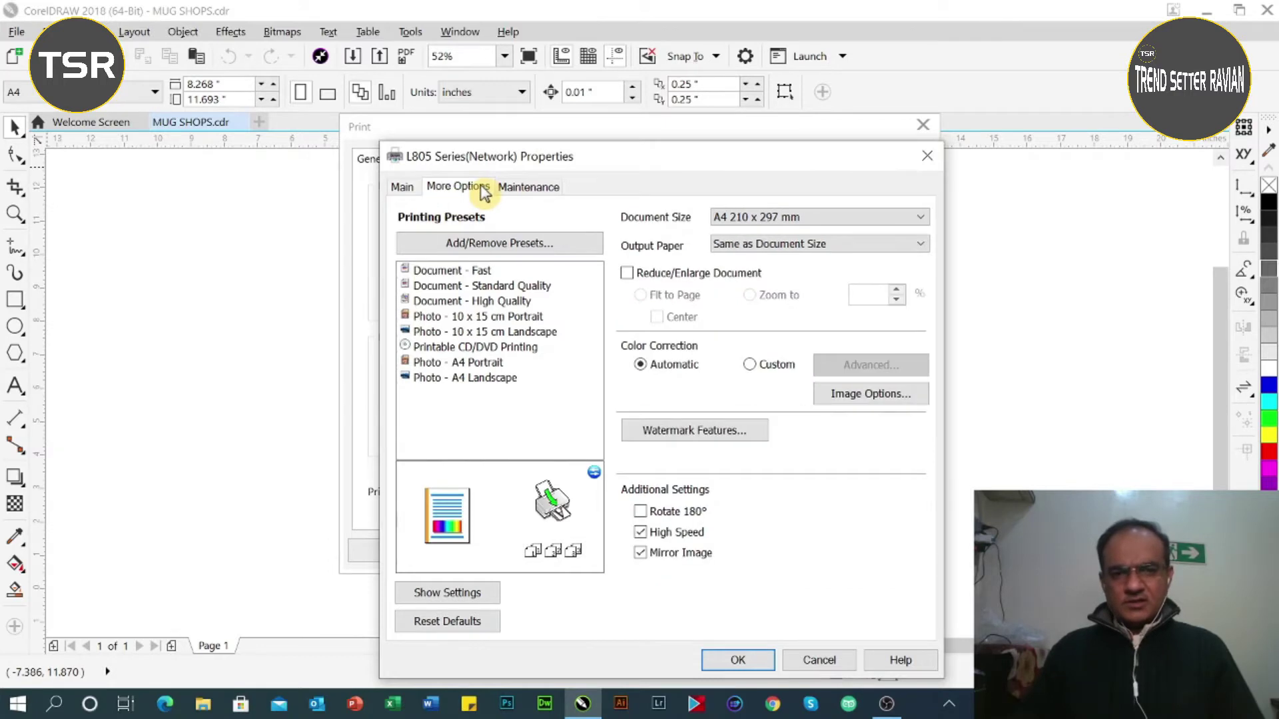
click(526, 189)
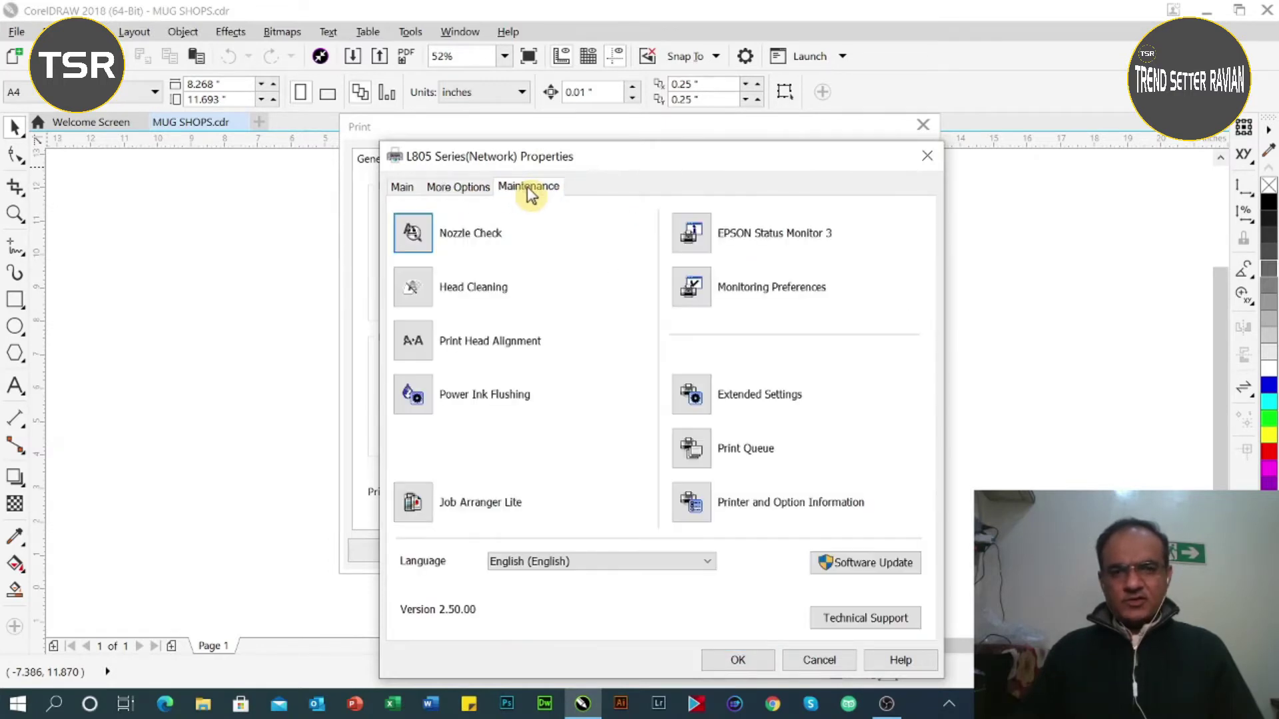
click(404, 188)
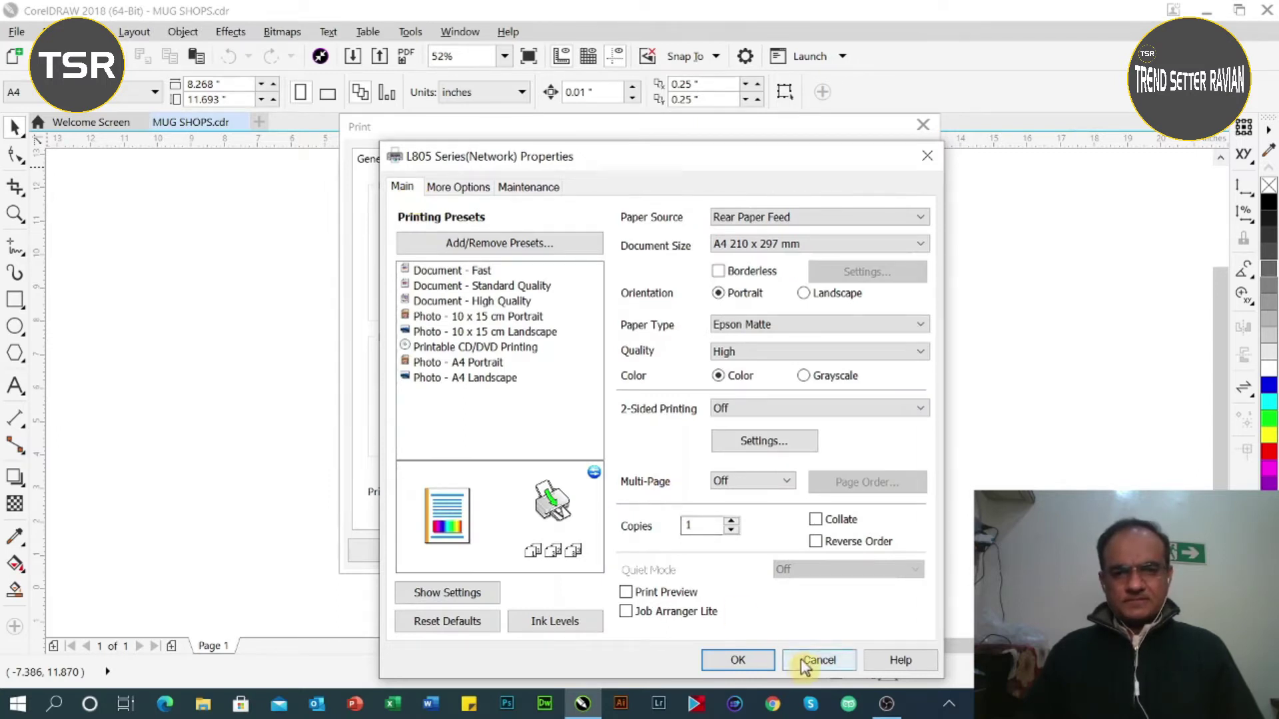
Confirm the printer preferences and print MUG SHOPS.cdr on the L805
click(754, 663)
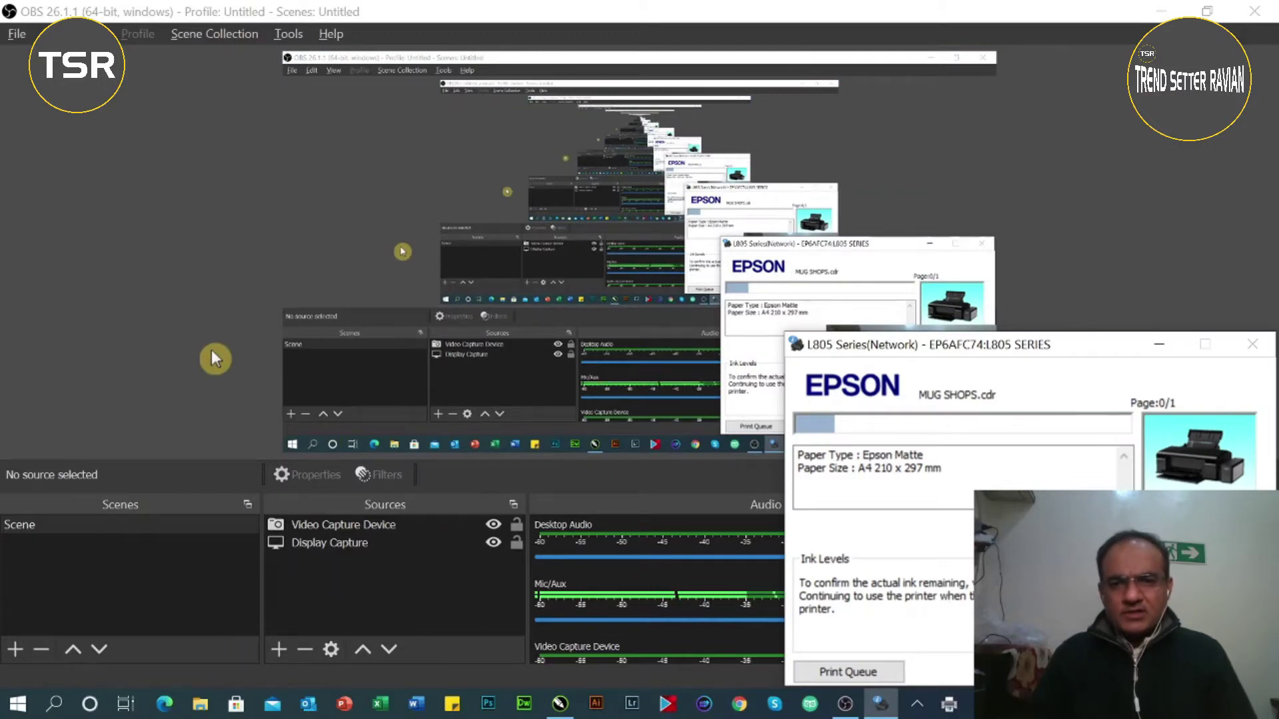
key(alt+Tab)
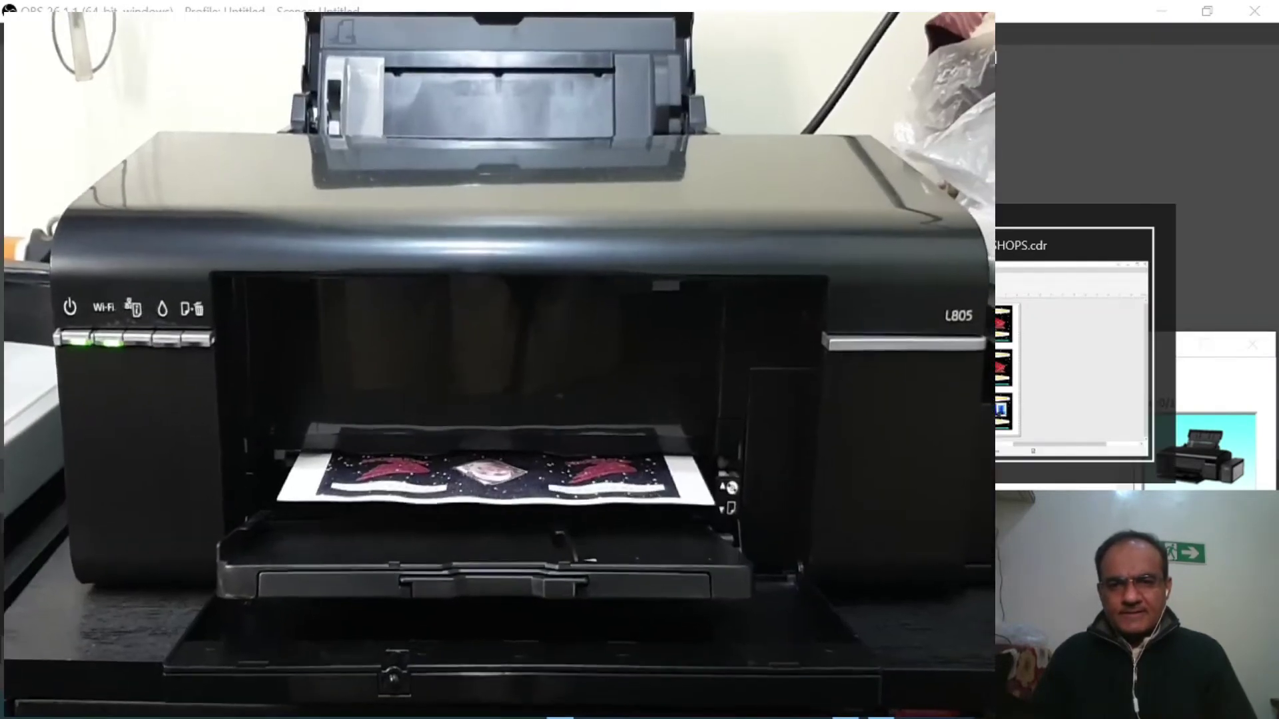